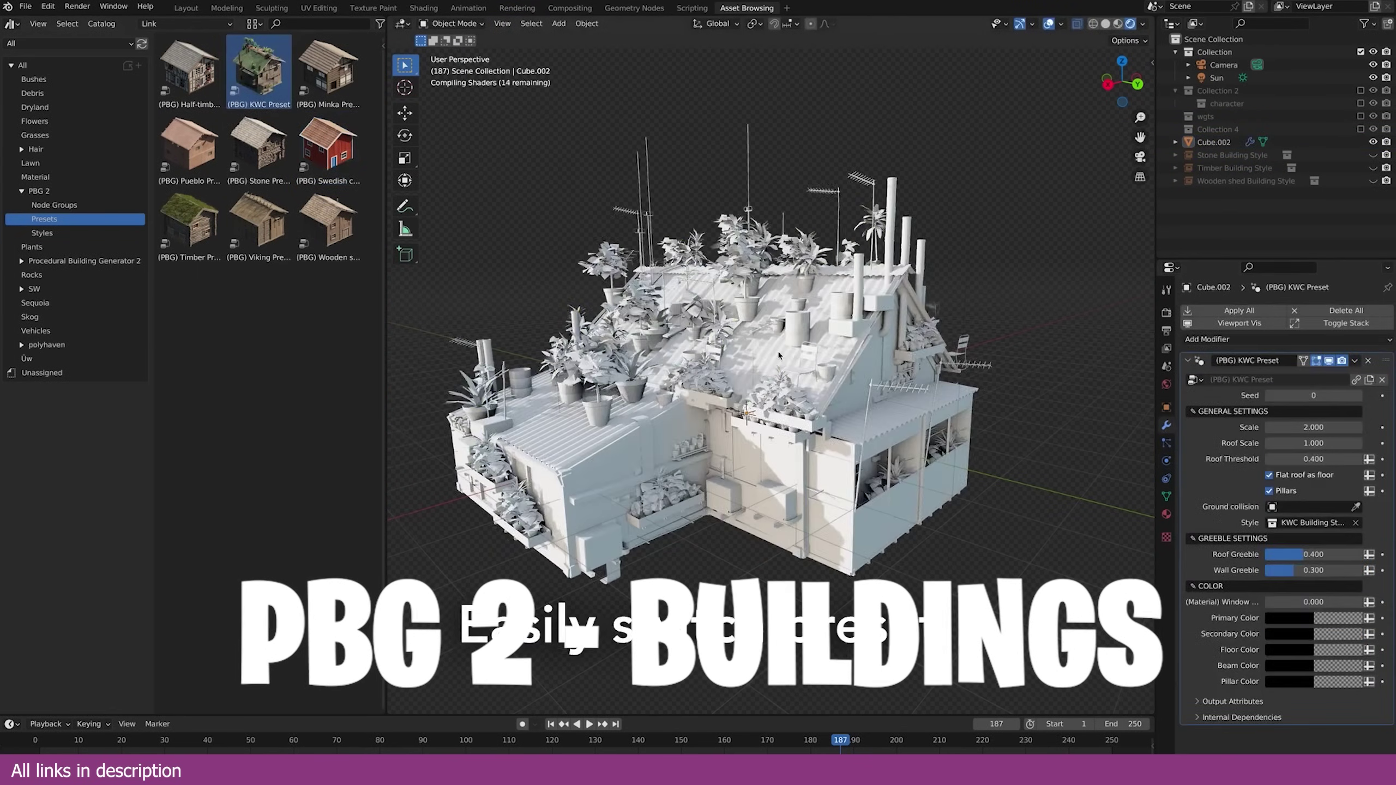
Step the PBG building seed up to 9 to get a new house variation.
left_click(1357, 395)
left_click(1358, 395)
left_click(1357, 396)
left_click(1358, 395)
left_click(1357, 395)
left_click(1357, 396)
left_click(1357, 396)
left_click(1358, 395)
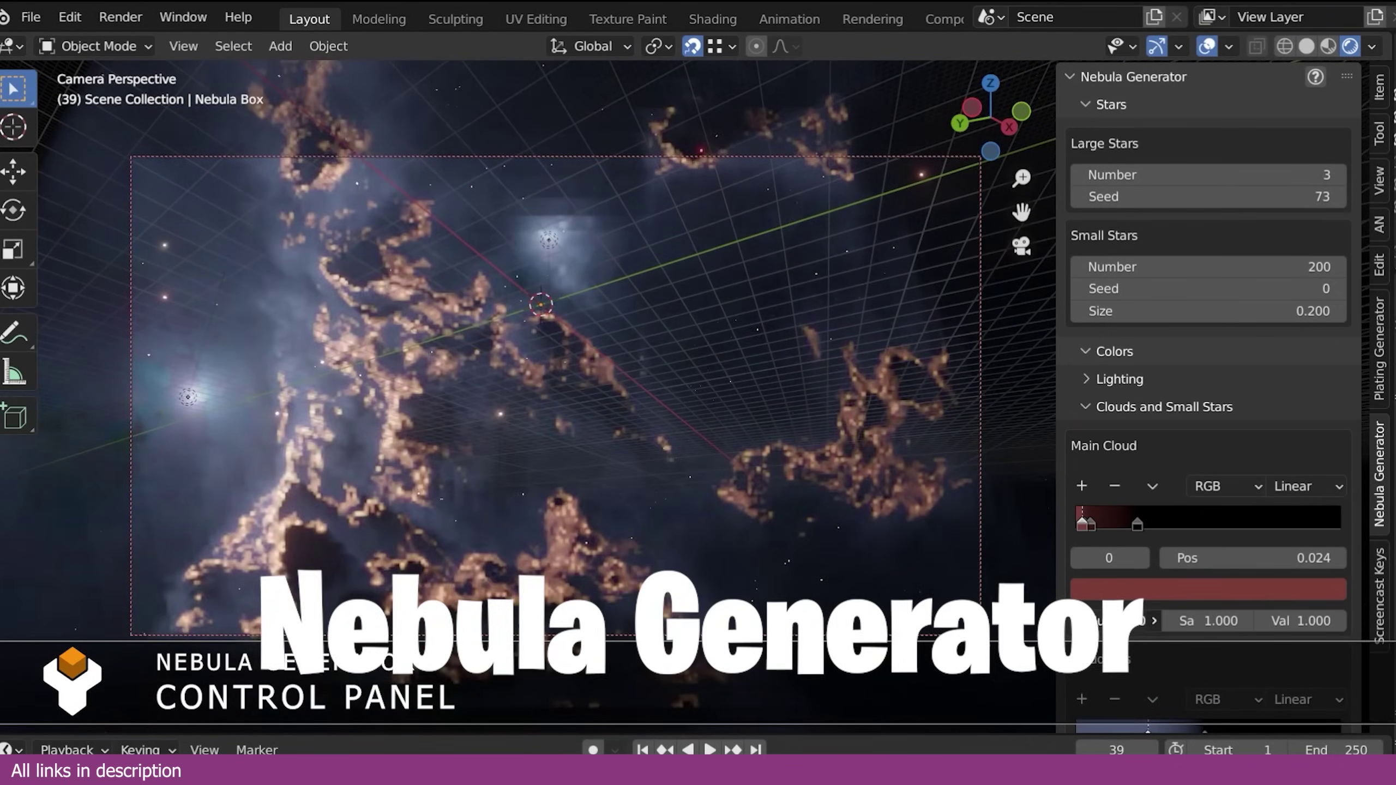
Render the nebula with Cycles, add one more large star, and view it in rendered shading.
scroll(1107, 694, "down", 7)
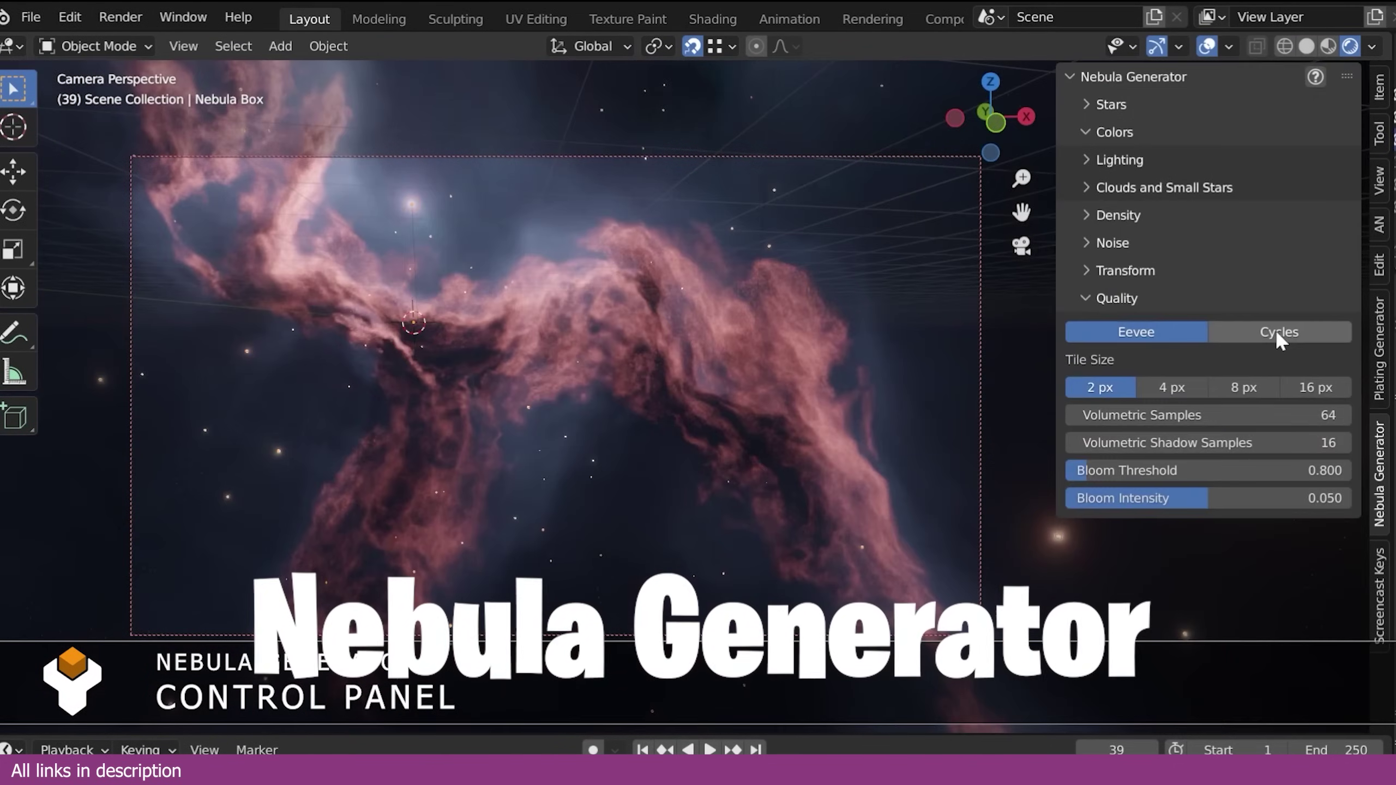
left_click(1276, 332)
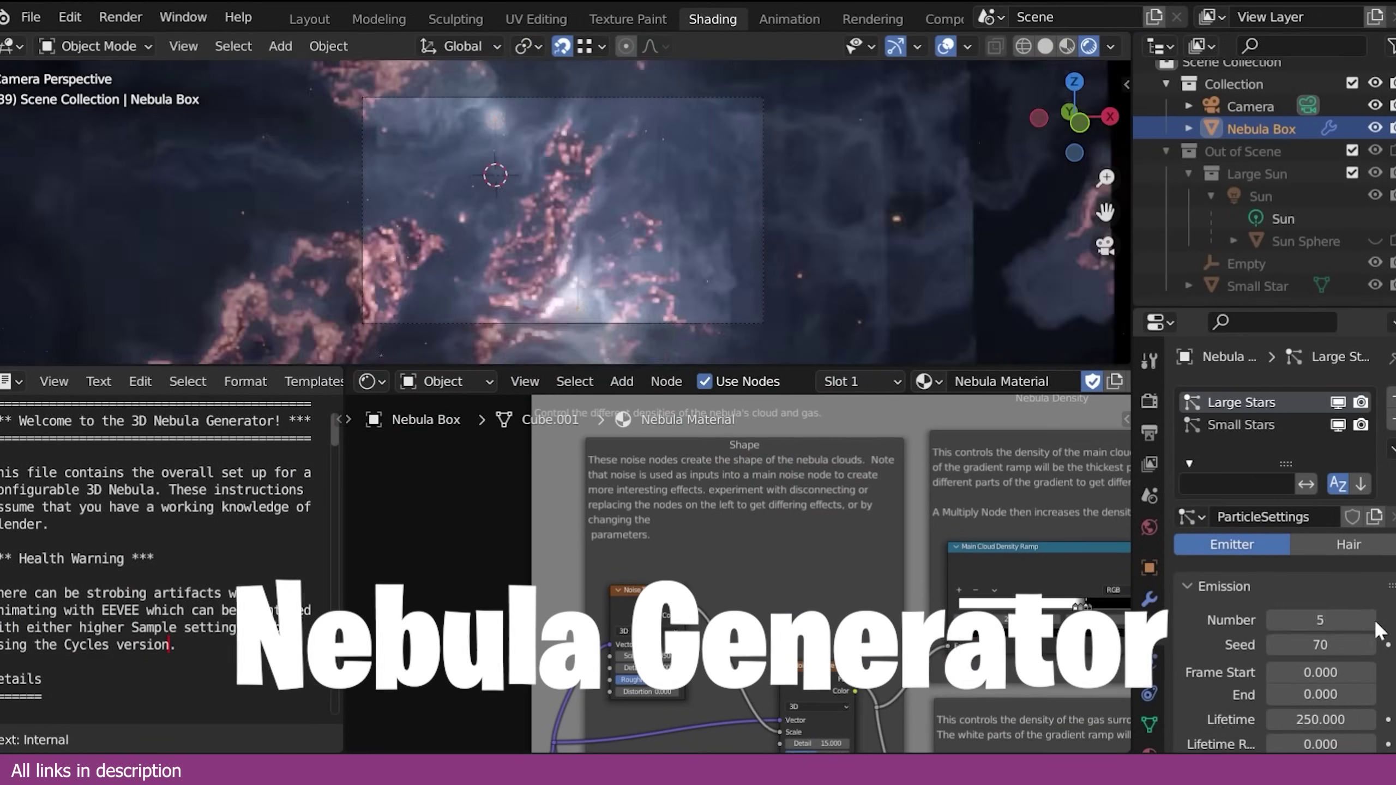
left_click(1372, 621)
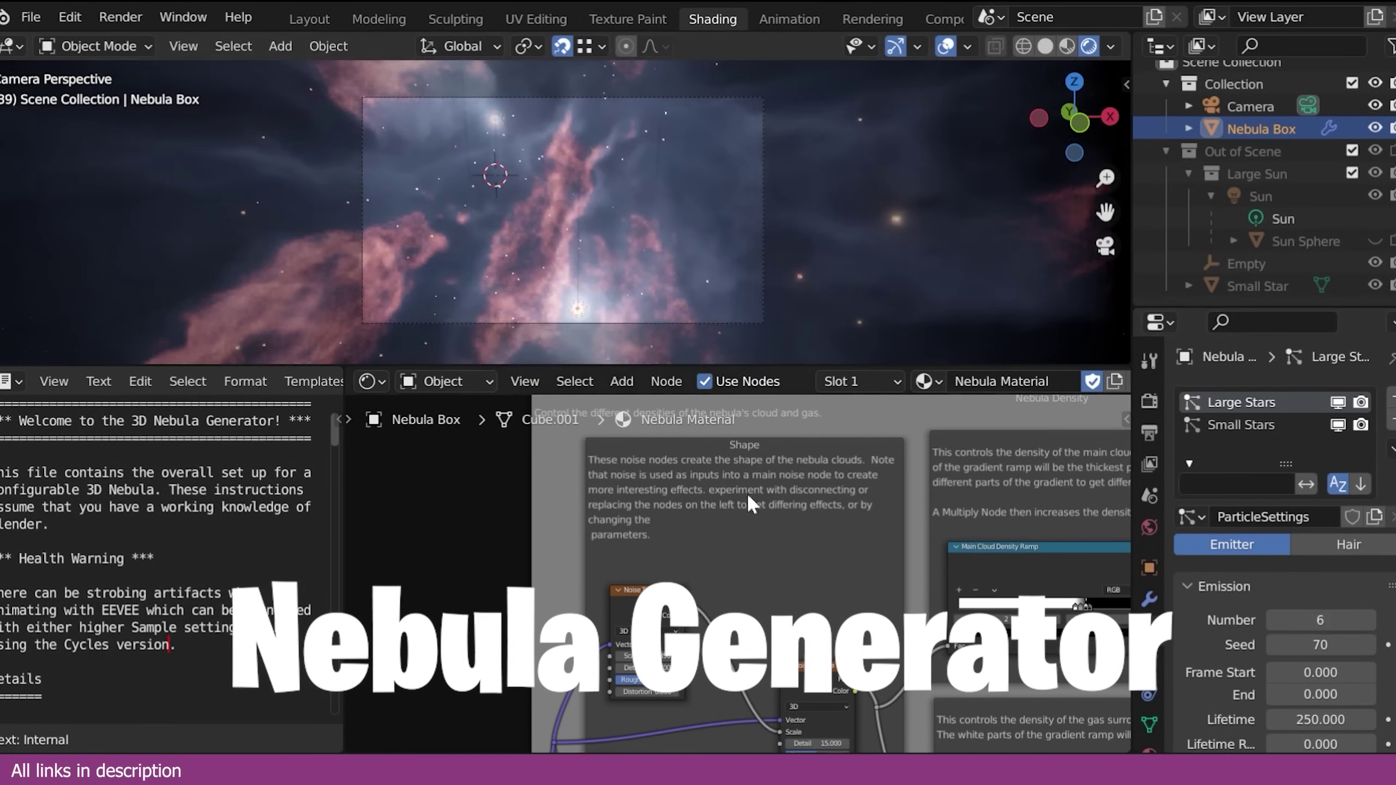
left_click(309, 19)
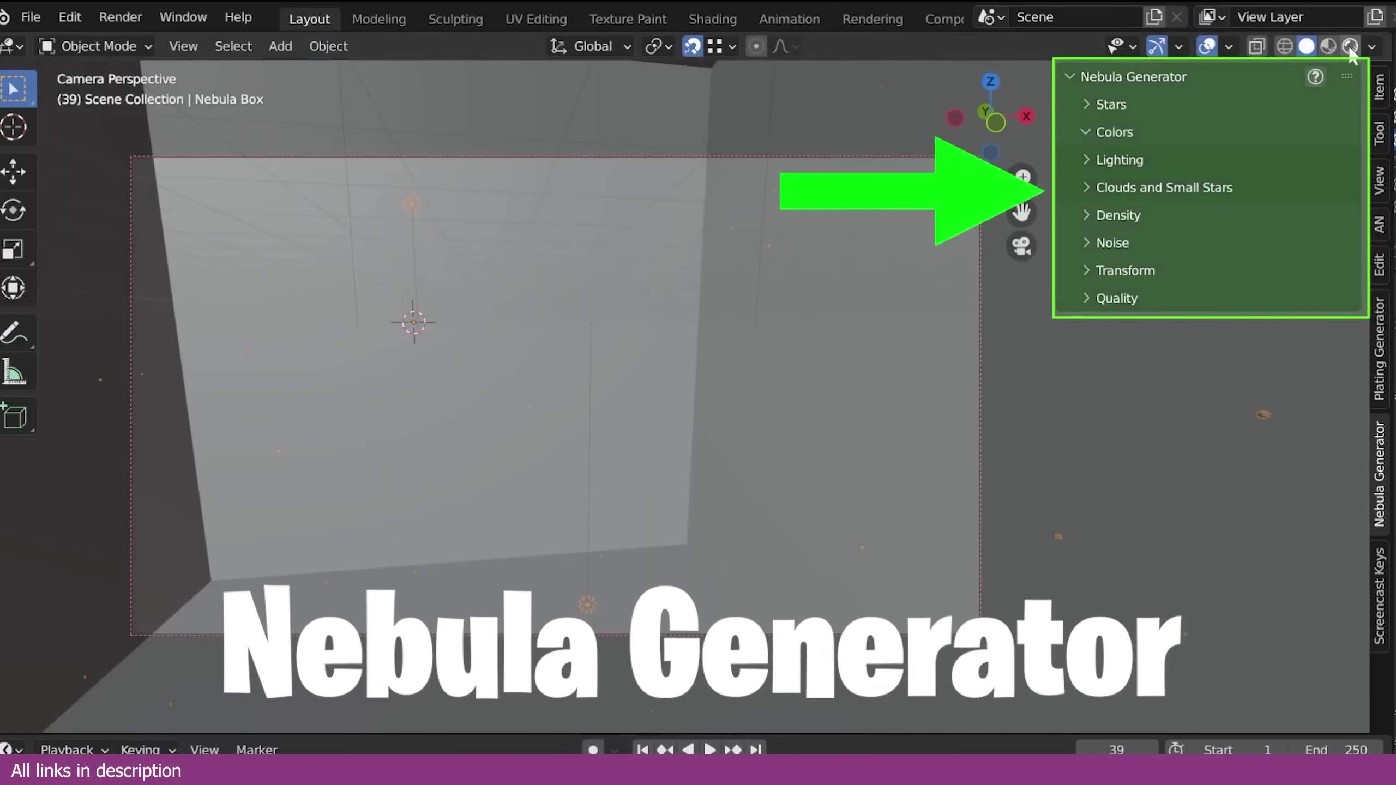
left_click(1351, 47)
left_click(1107, 105)
left_click(1097, 379)
left_click(1253, 435)
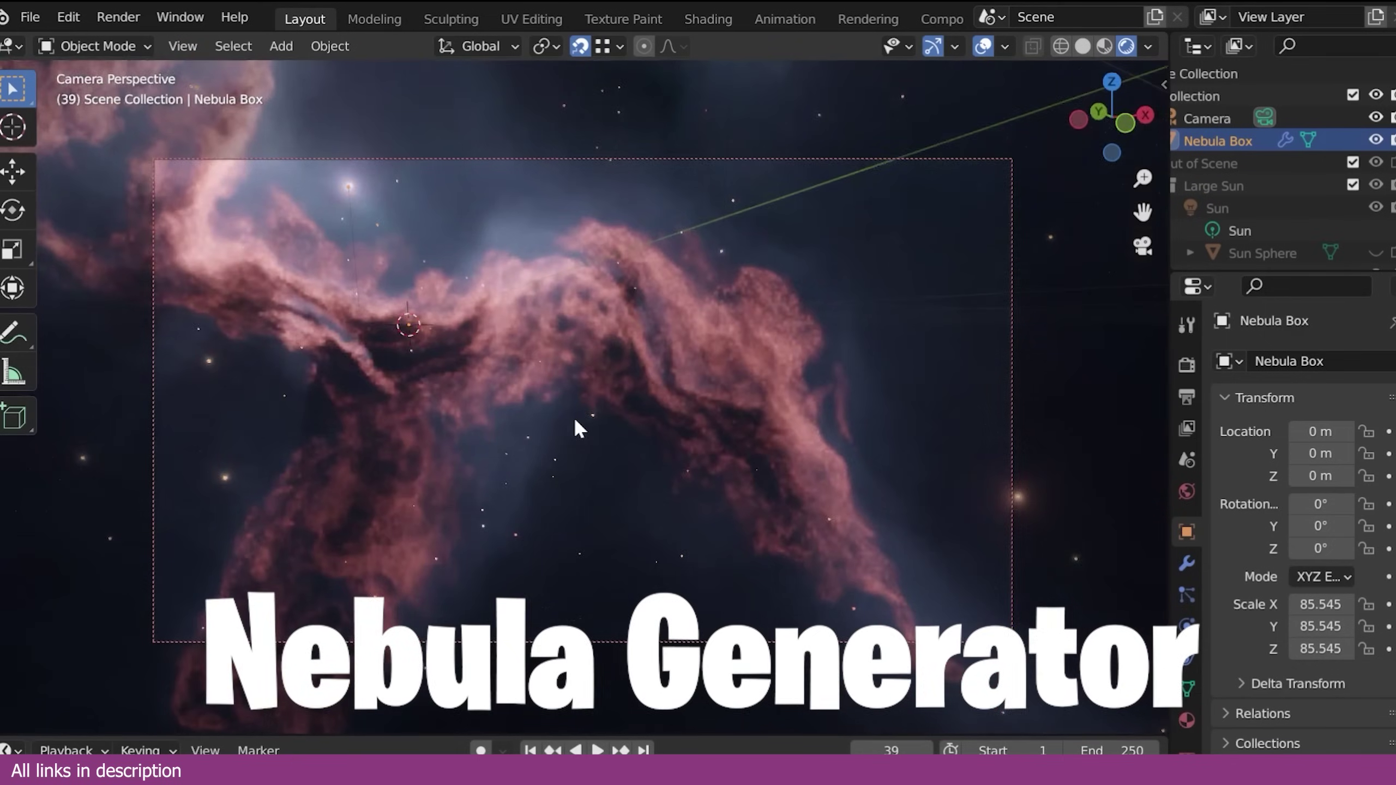
In the sidebar's Nebula Generator Stars settings, reseed the large stars to 115.
key("n")
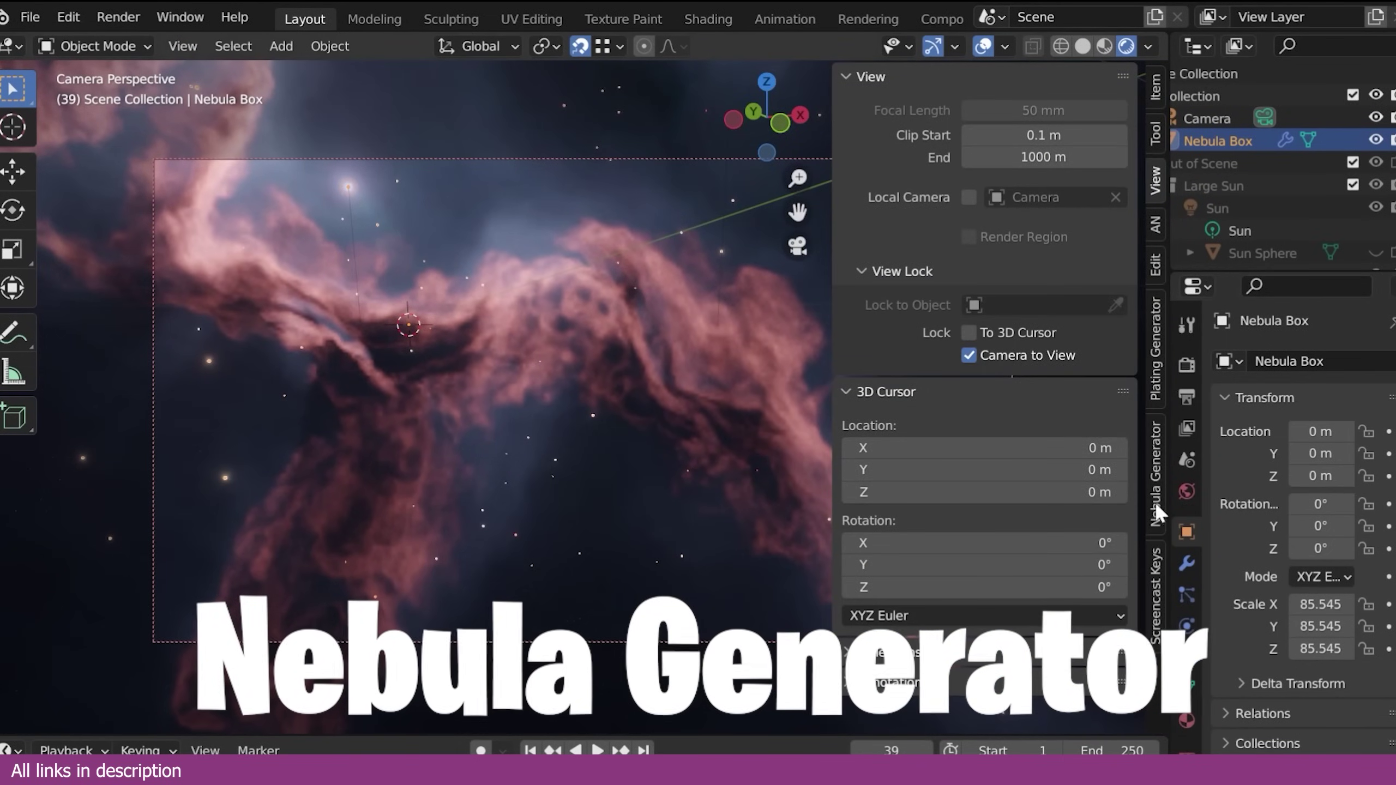
left_click(1157, 495)
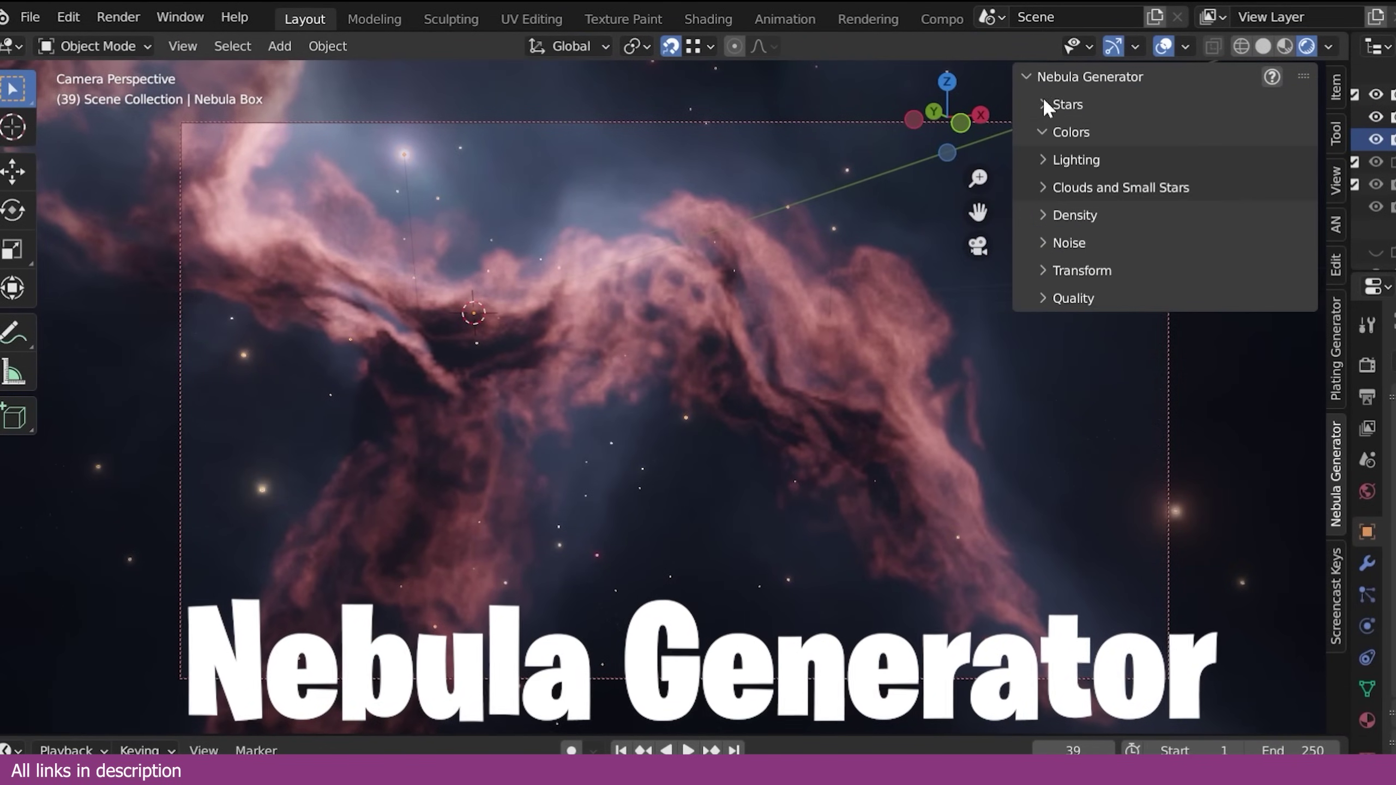
left_click(1049, 106)
left_click_drag(1119, 205, 1166, 204)
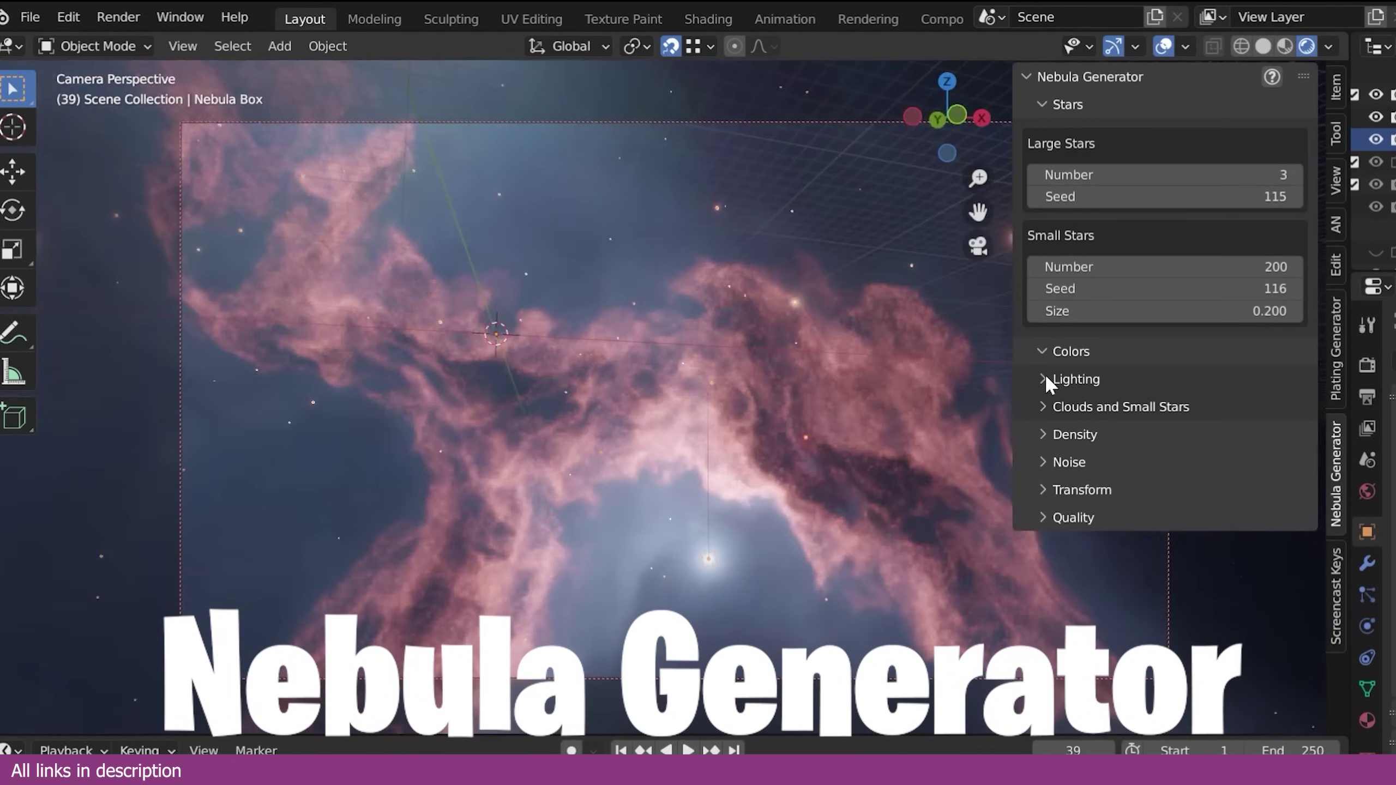
Shift the nebula's overall hue toward green in the Clouds settings.
left_click(1045, 377)
left_click(1182, 434)
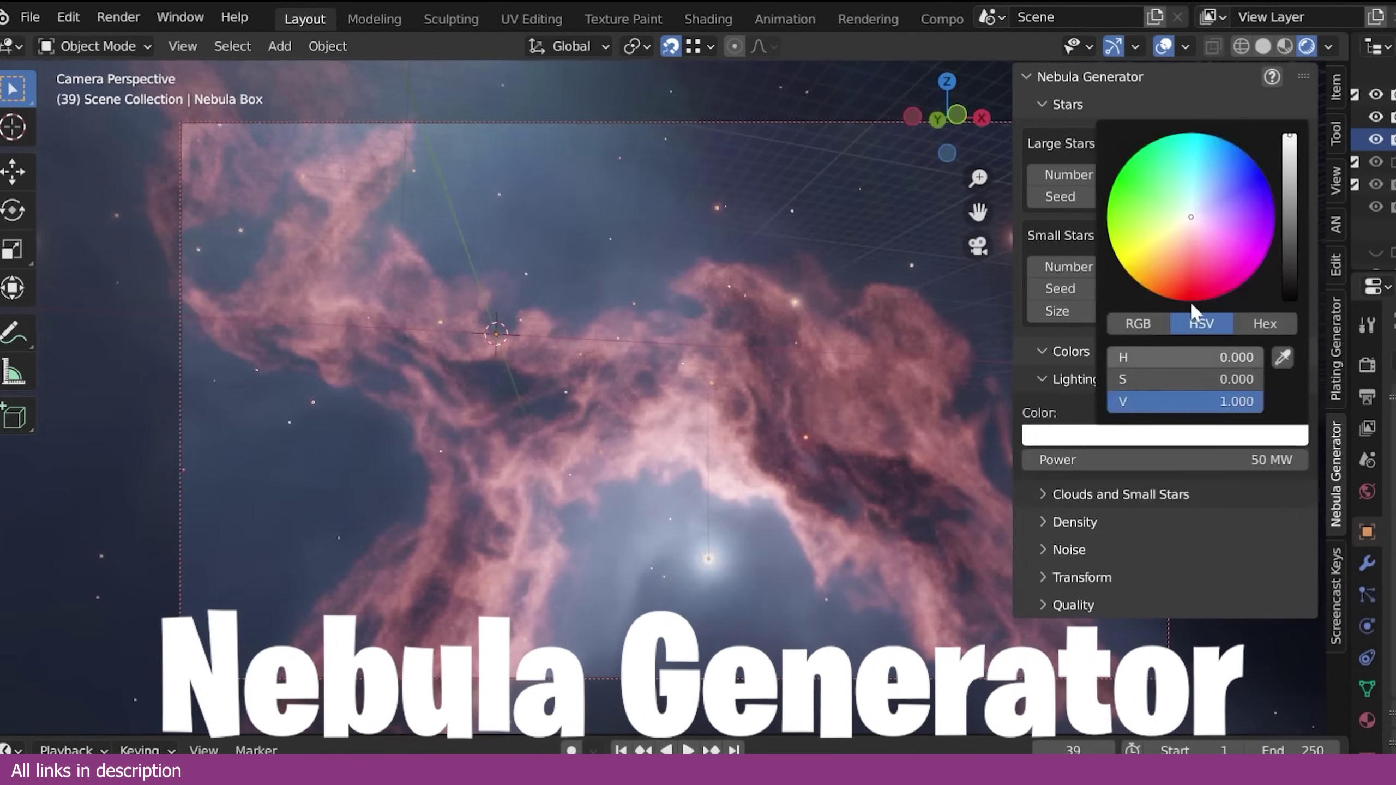
left_click(1054, 493)
scroll(1053, 491, "down", 10)
left_click_drag(1155, 551, 1216, 549)
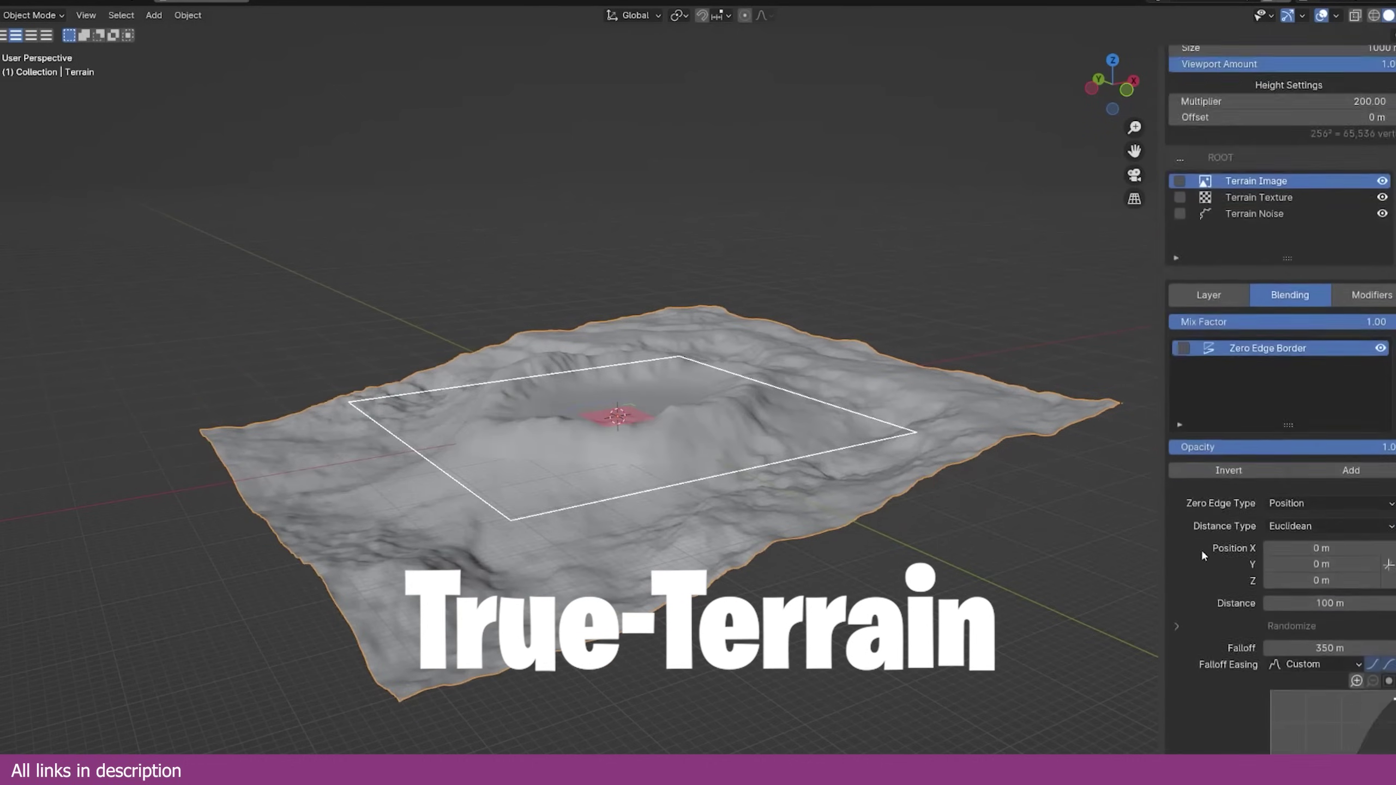
Set mask Randomize to Circular, add Height and Valley masks, and set Terrain Noise Seed to 2.
left_click(1350, 524)
scroll(1368, 531, "down", 6)
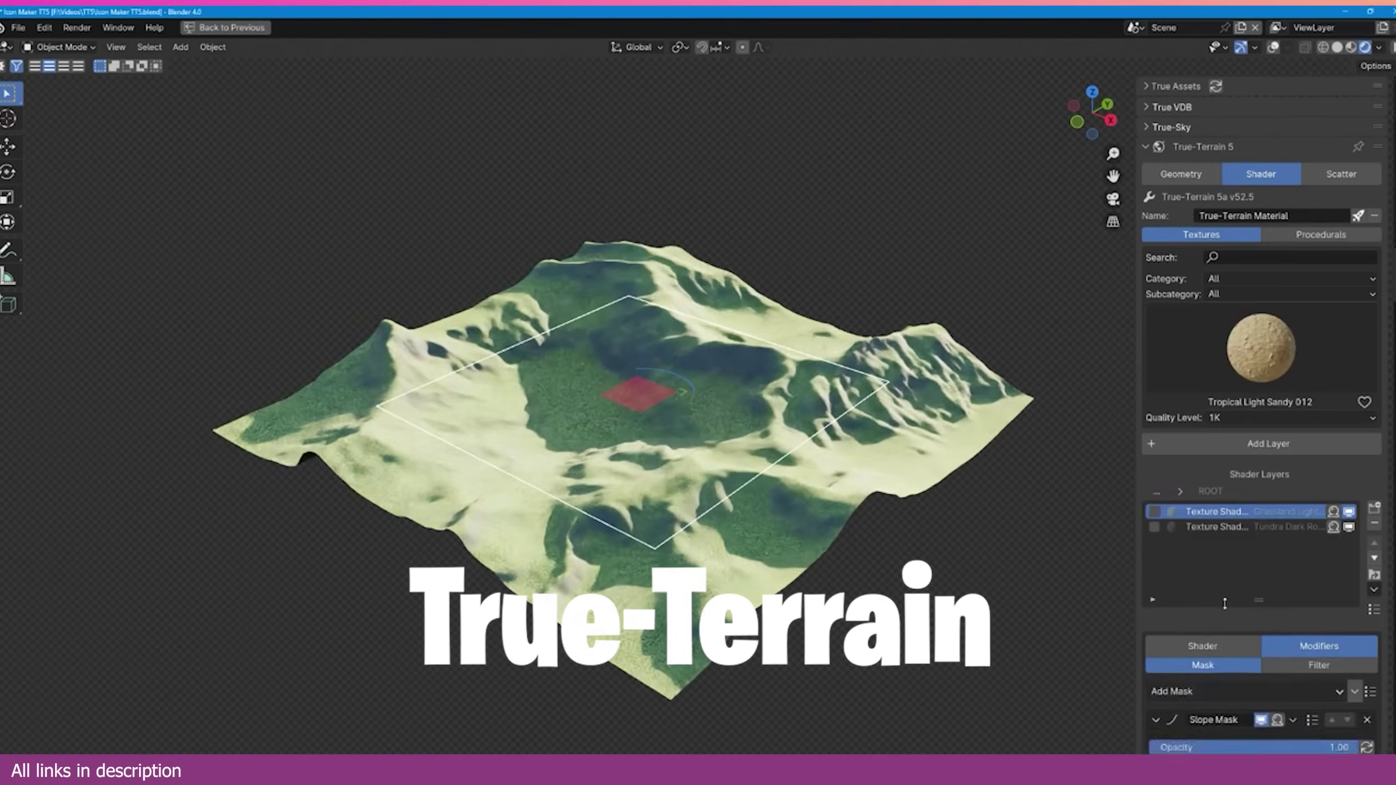
scroll(1224, 603, "down", 5)
left_click(1224, 554)
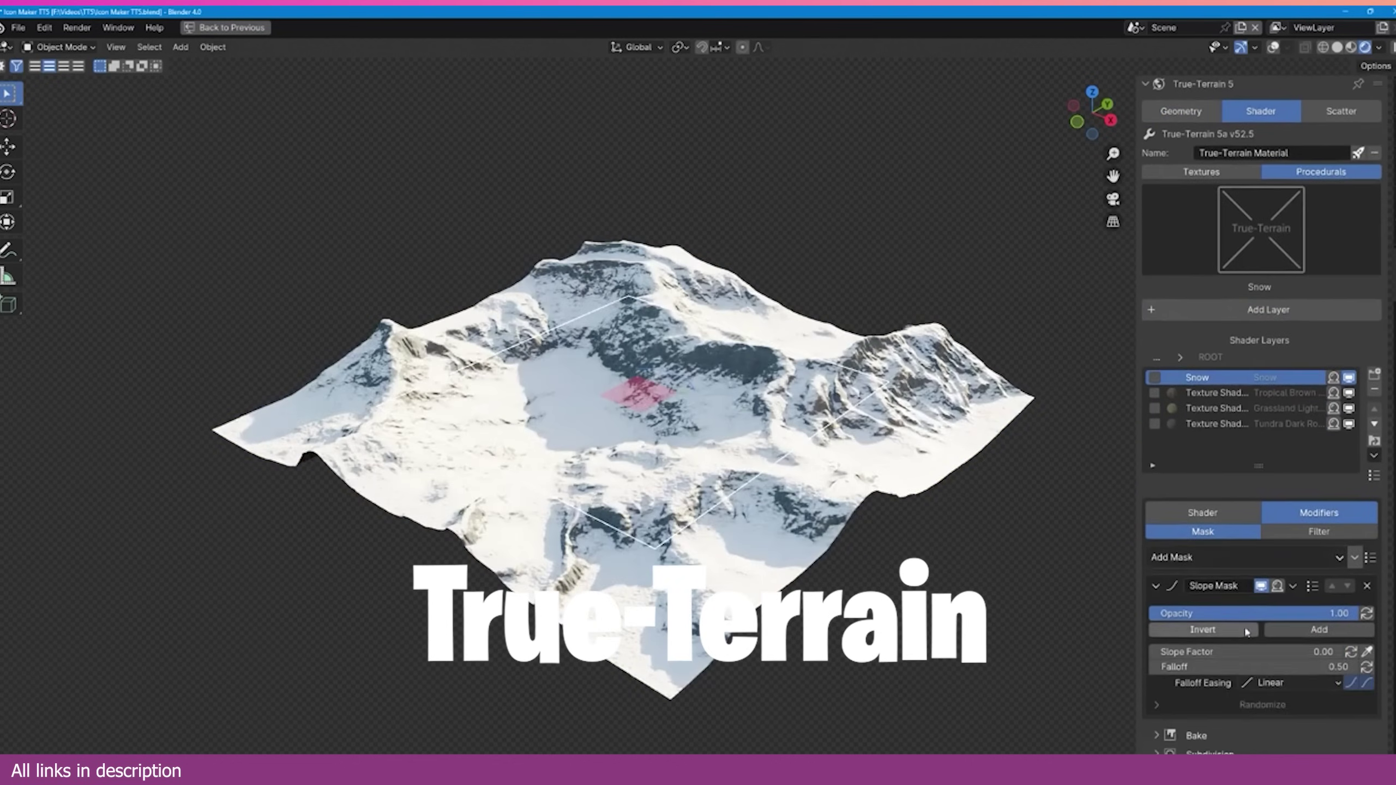
left_click(1245, 557)
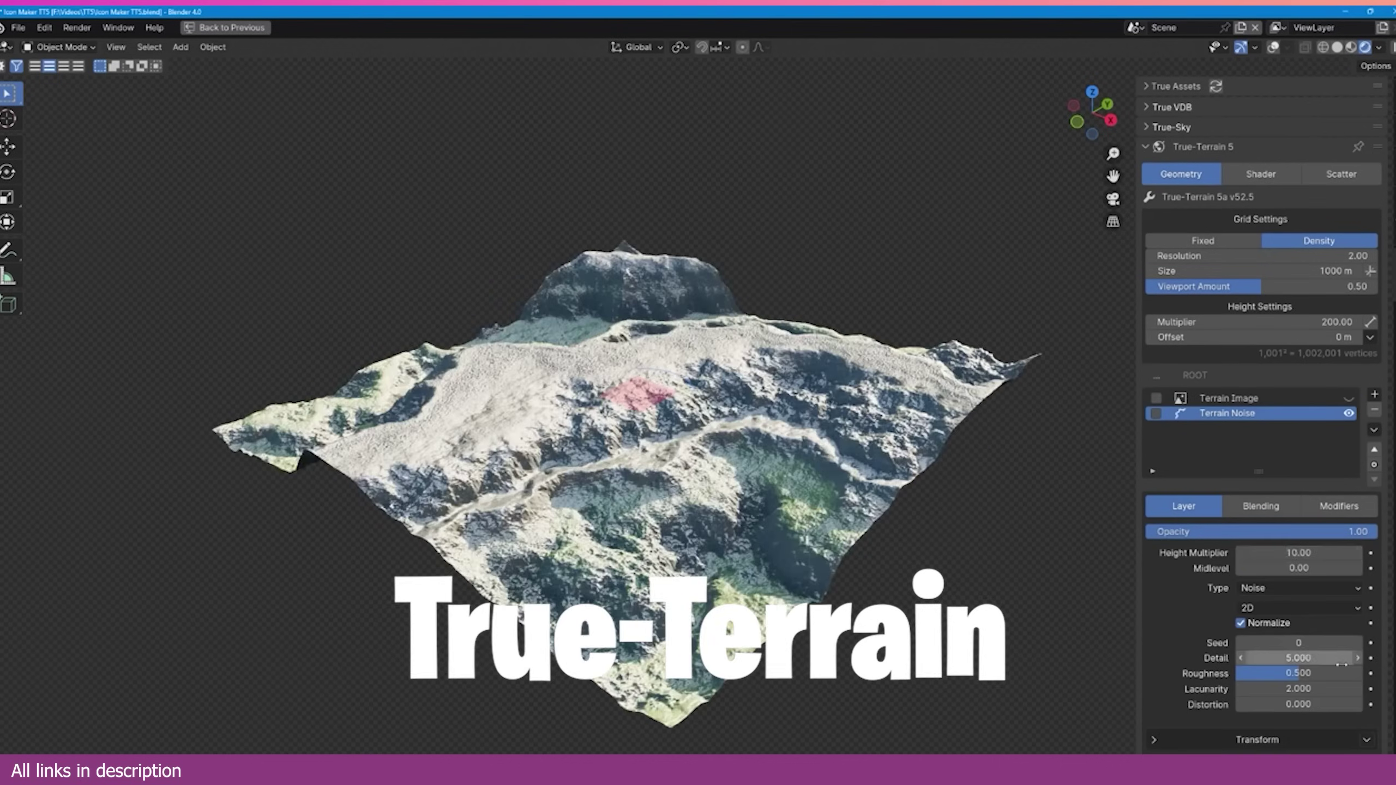
left_click(1357, 644)
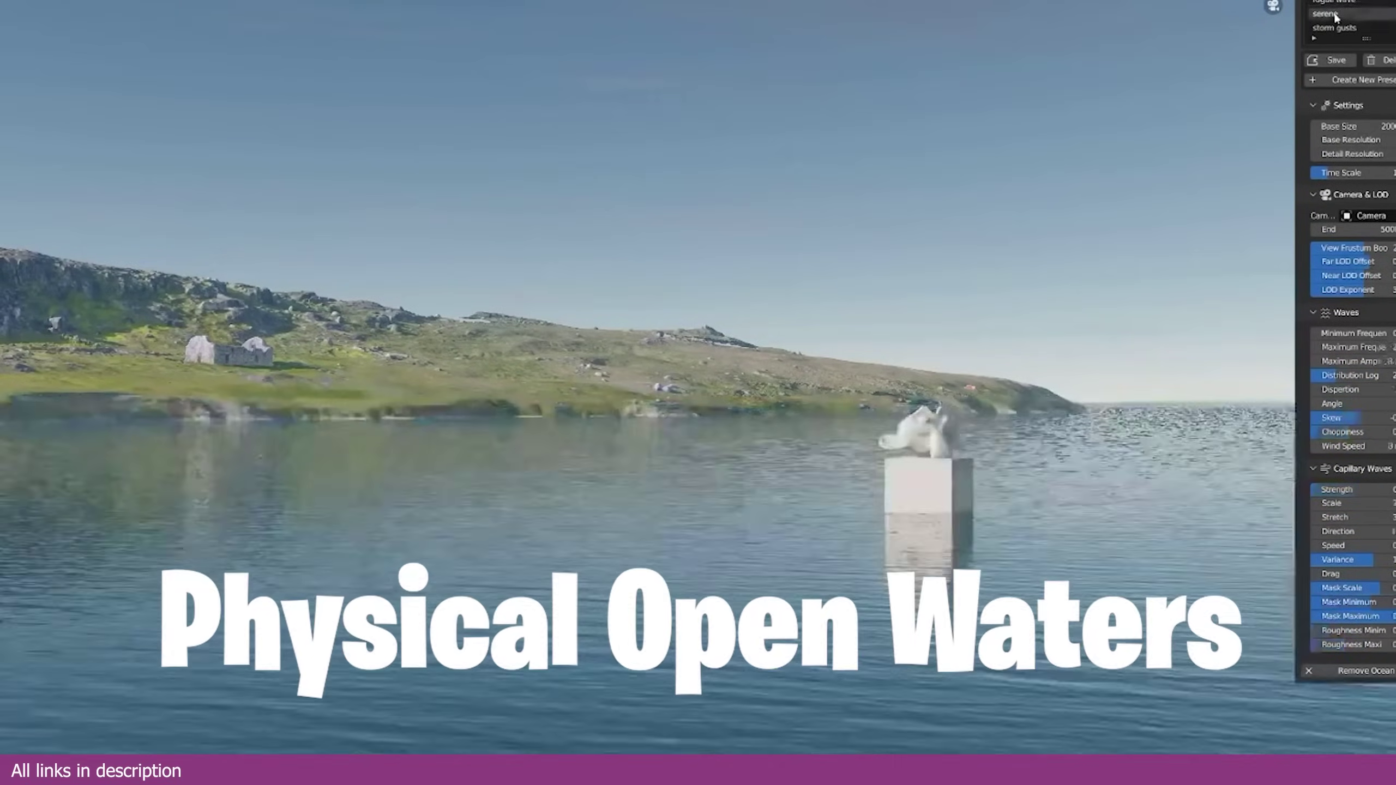
Apply the windless waters preset, then set Wind Speed to 30 and Maximum Freq to 300.
scroll(1334, 17, "down", 1)
left_click(1335, 16)
left_click(1340, 27)
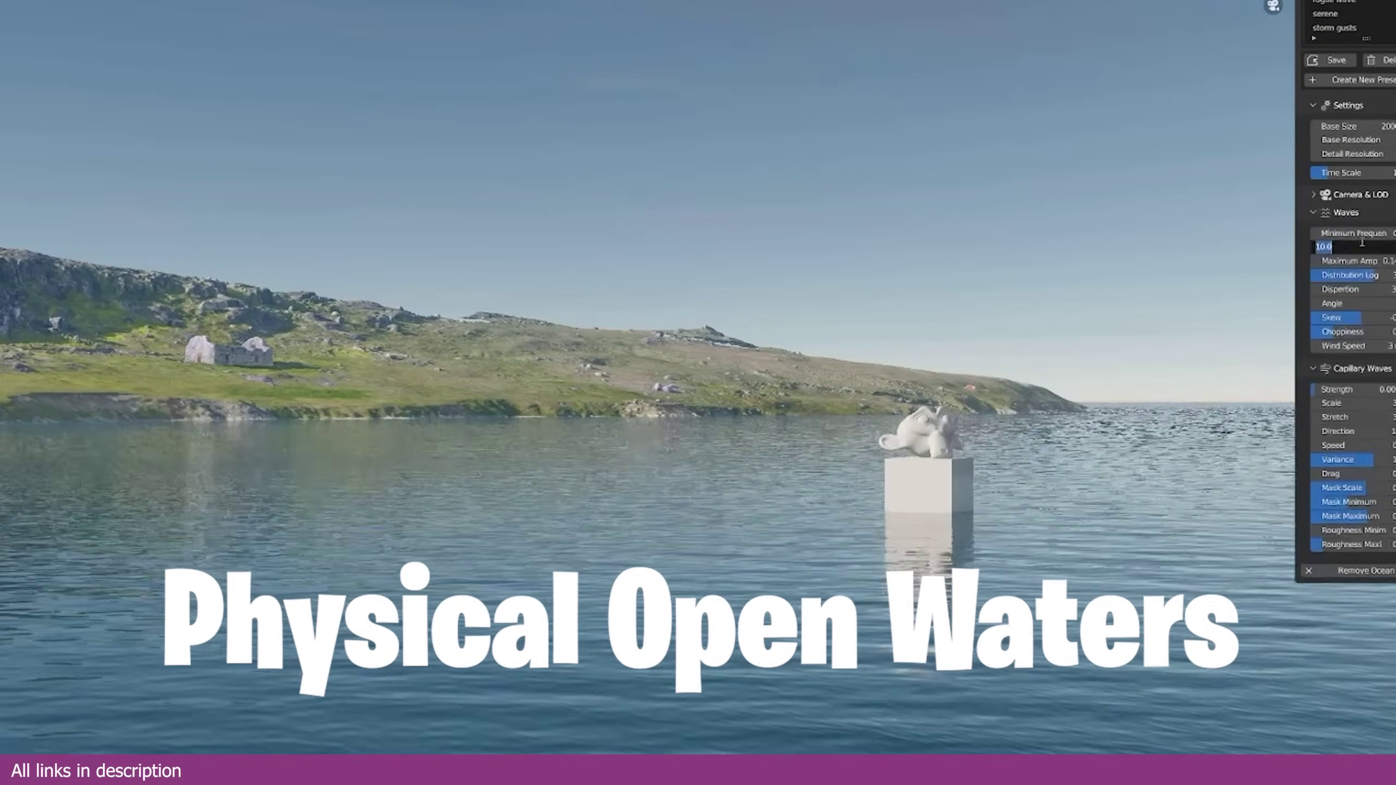
type("30")
key("Return")
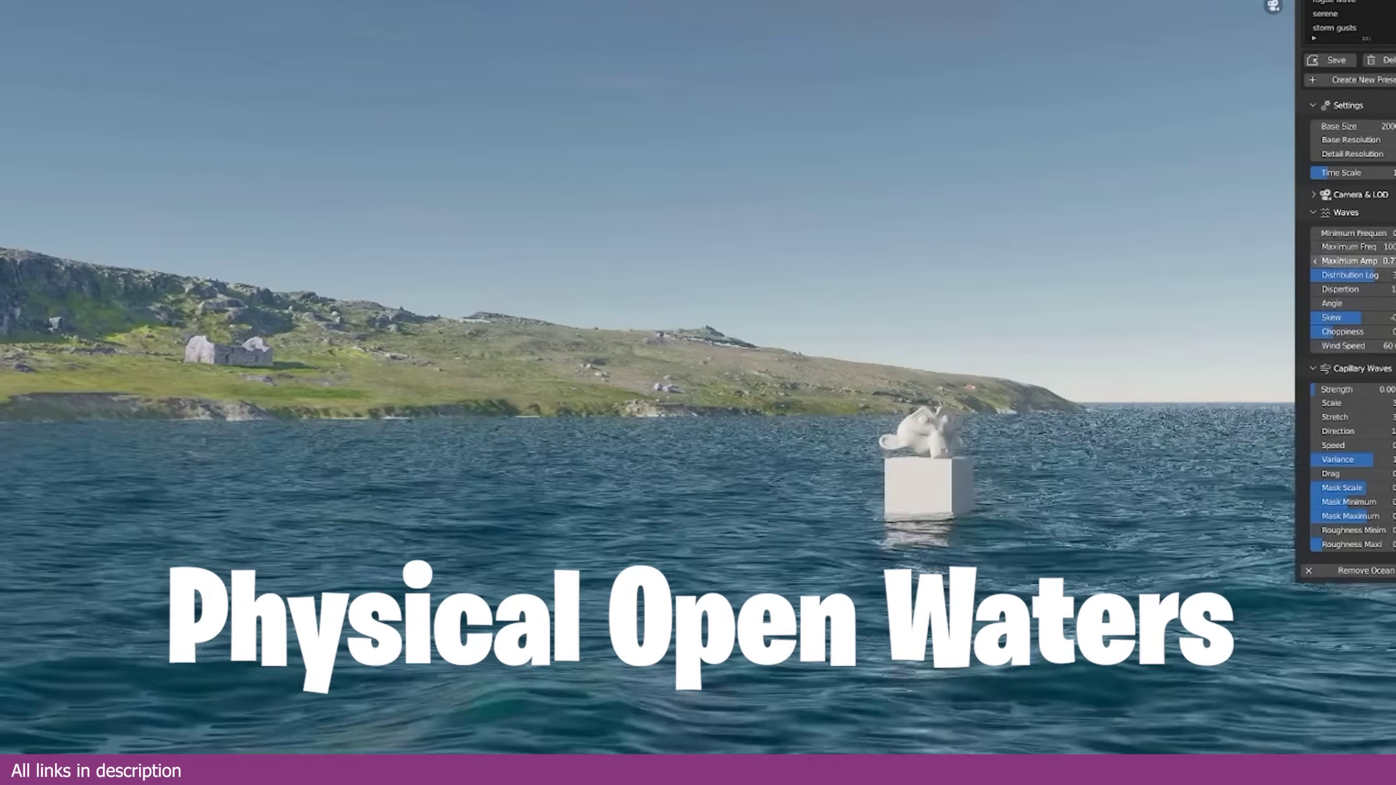
double_click(1352, 247)
type("300")
key("Return")
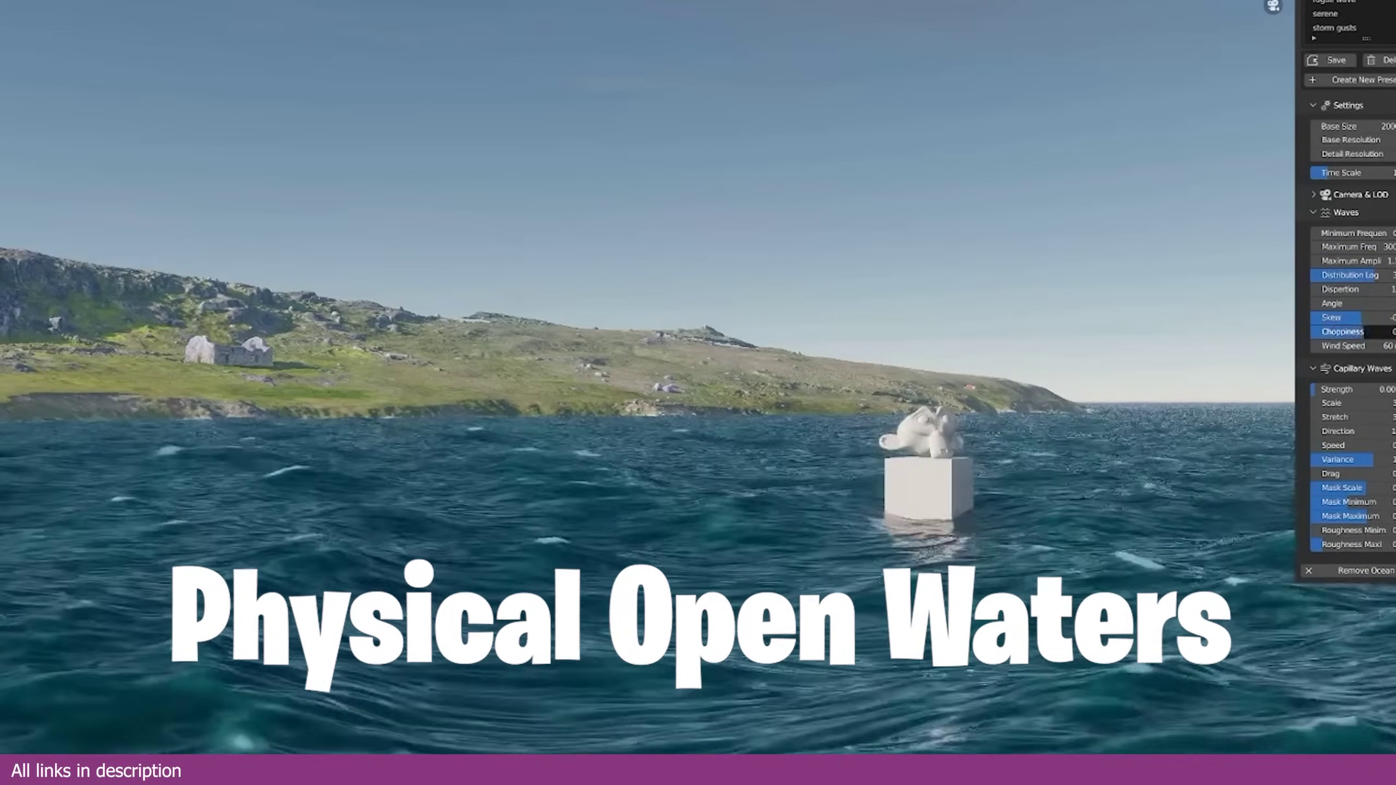
Save the ocean settings as a new preset named 'rough sea'.
left_click(1336, 80)
type("rough seas")
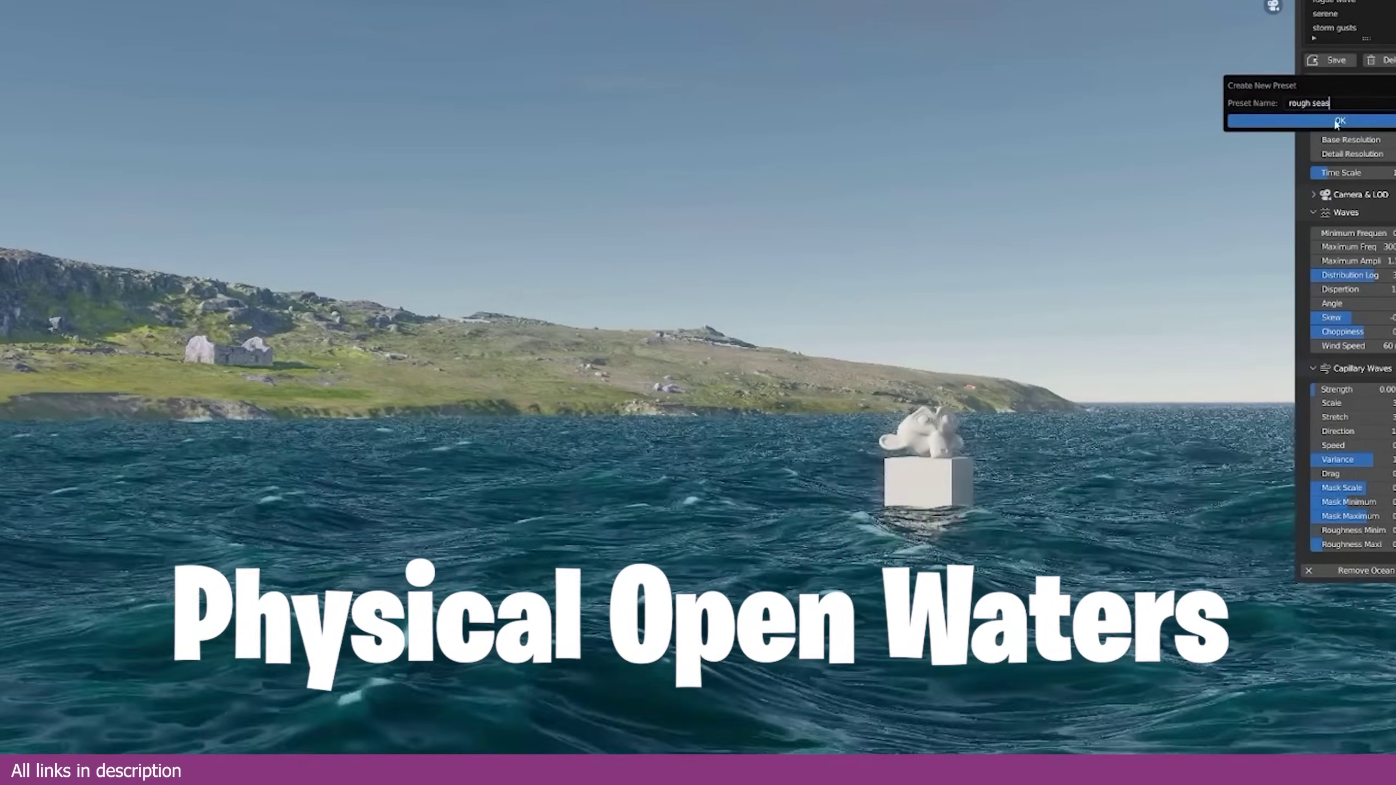
key("Return")
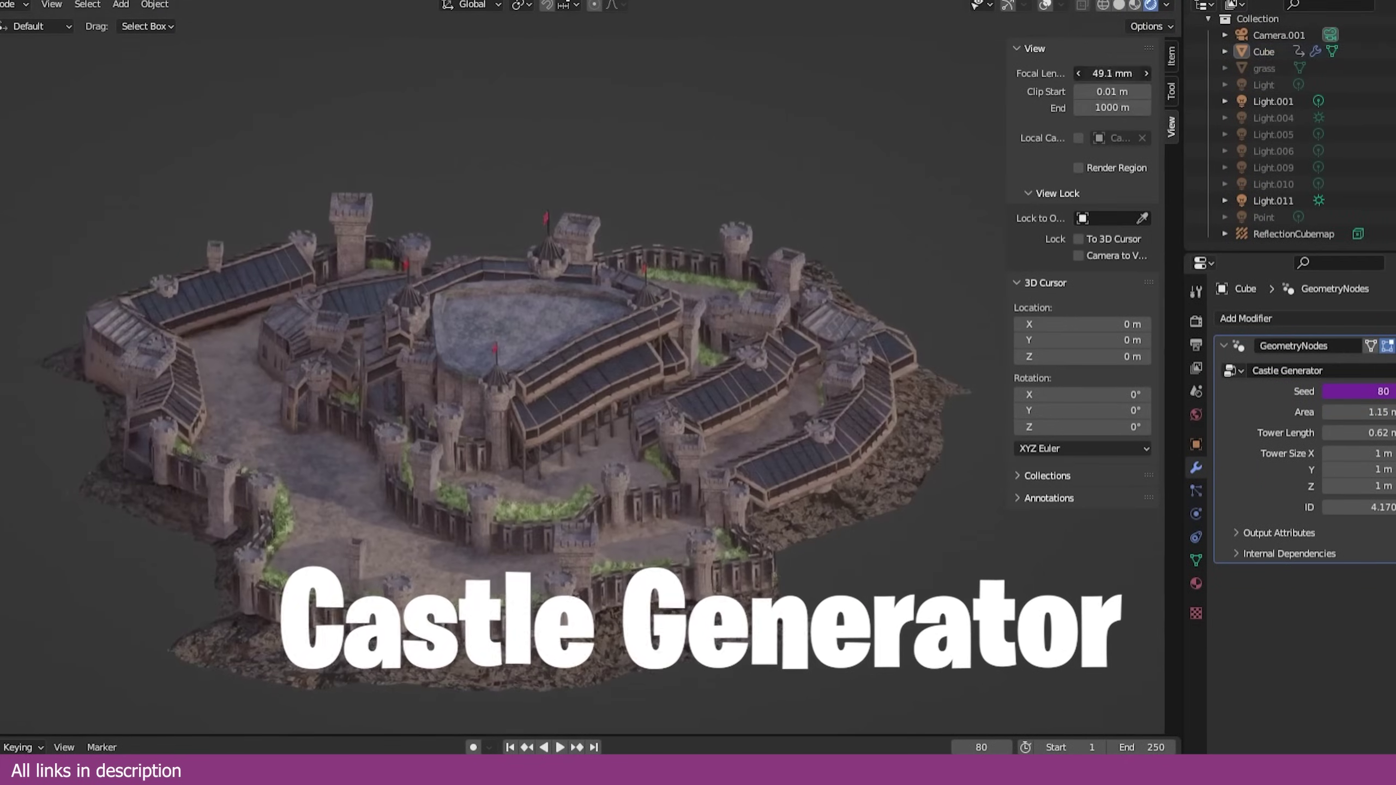
Switch the viewport to Solid shading to view the castle.
left_click(1118, 6)
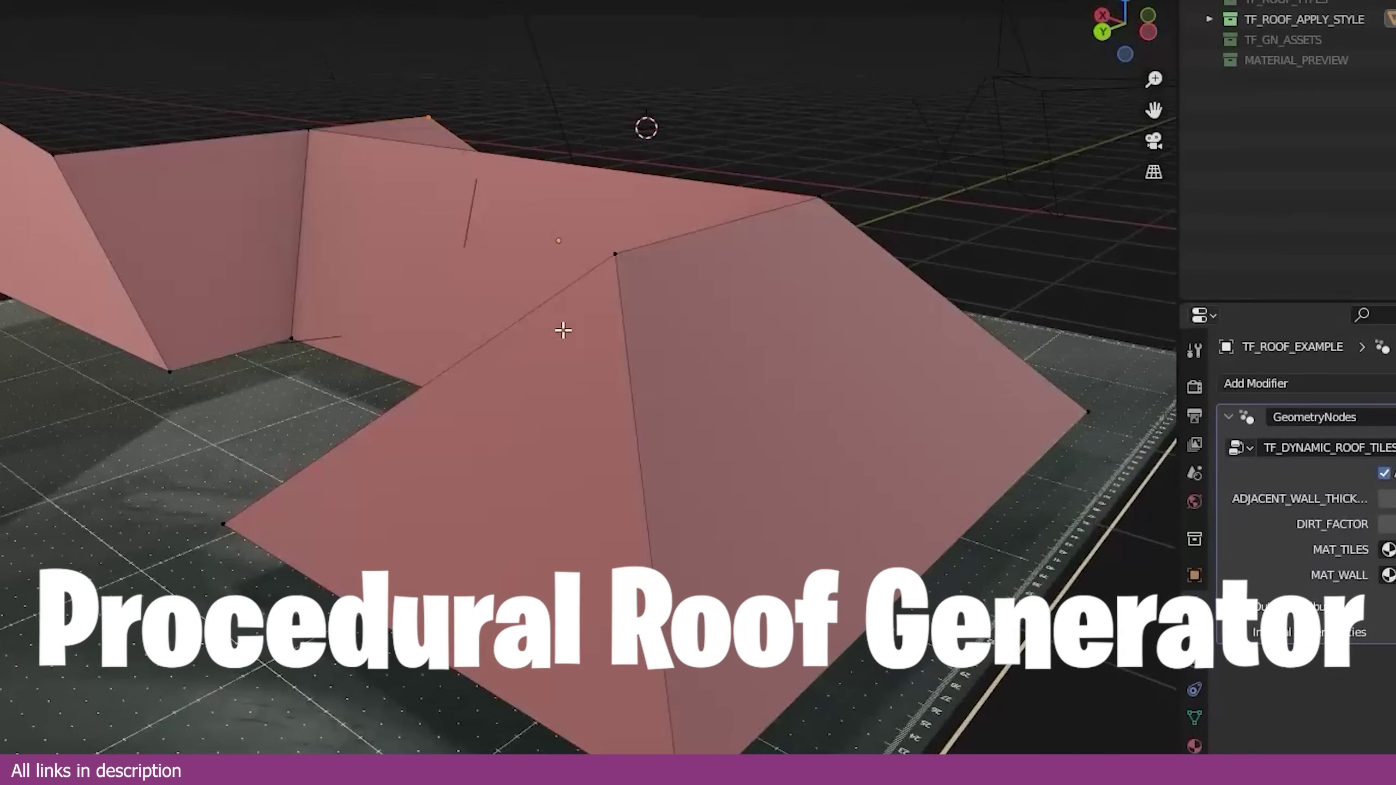
Bring up the delete options for the roof geometry.
key("x")
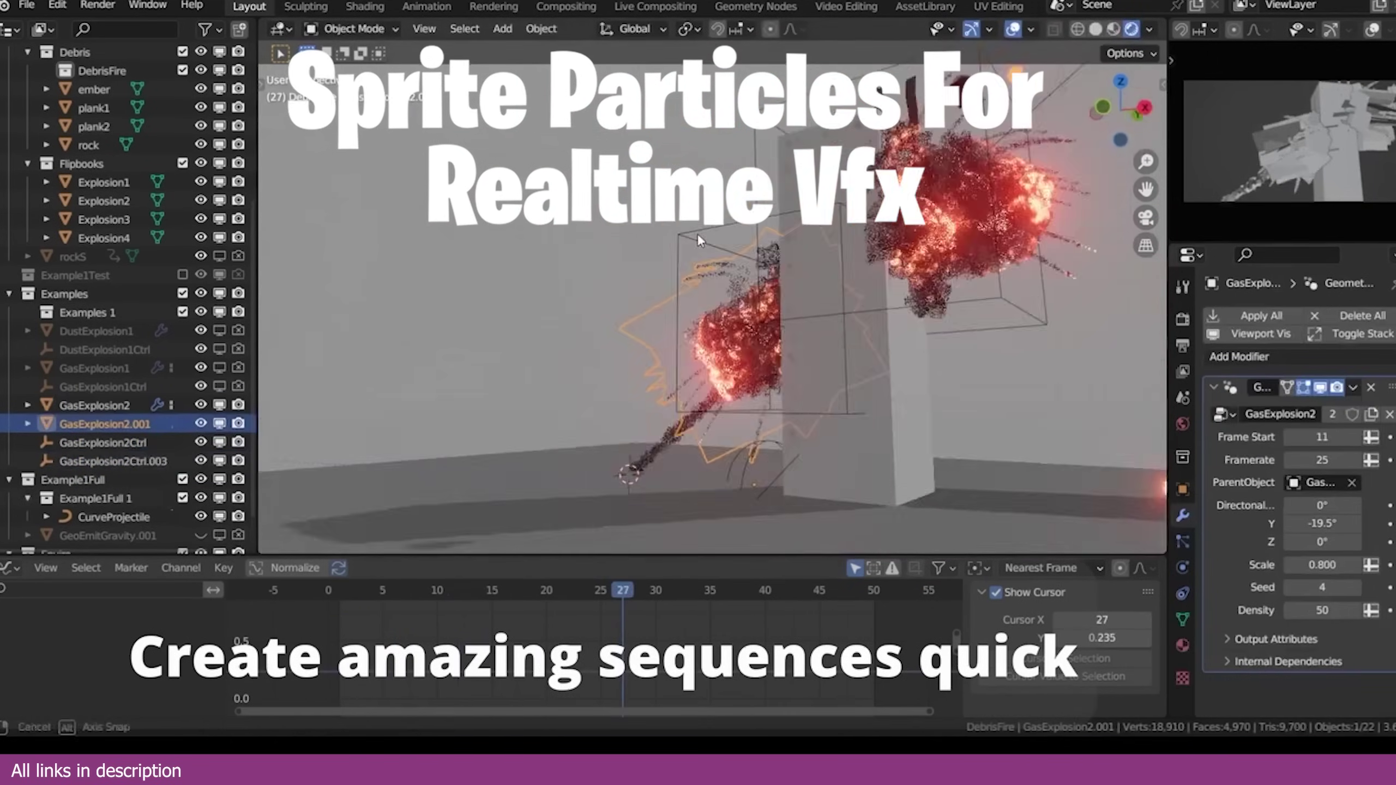
Orbit the view around the gas explosion.
middle_click_drag(731, 249, 744, 378)
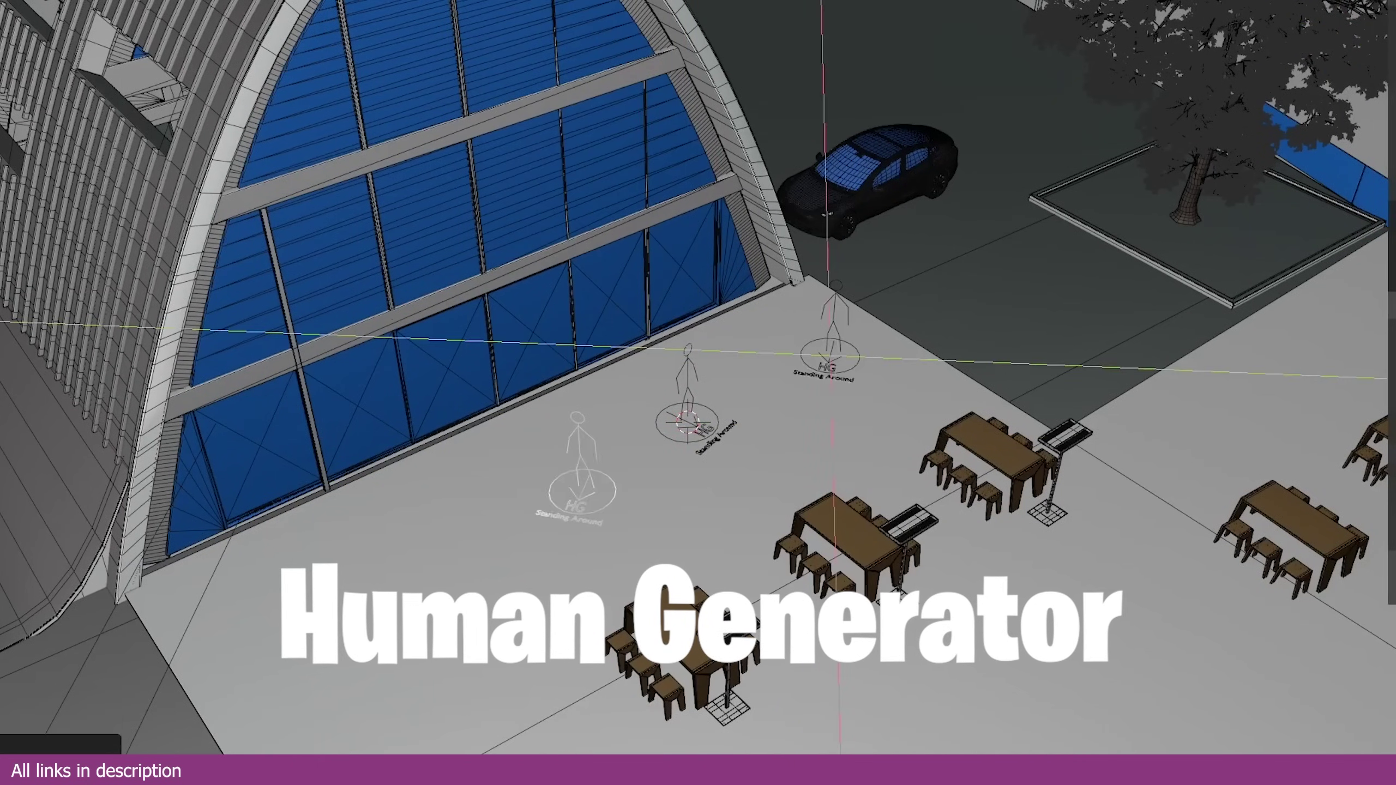
Add a Socializing human marker on the courtyard floor and rotate it about Z.
right_click(772, 478, "shift")
key("shift+a")
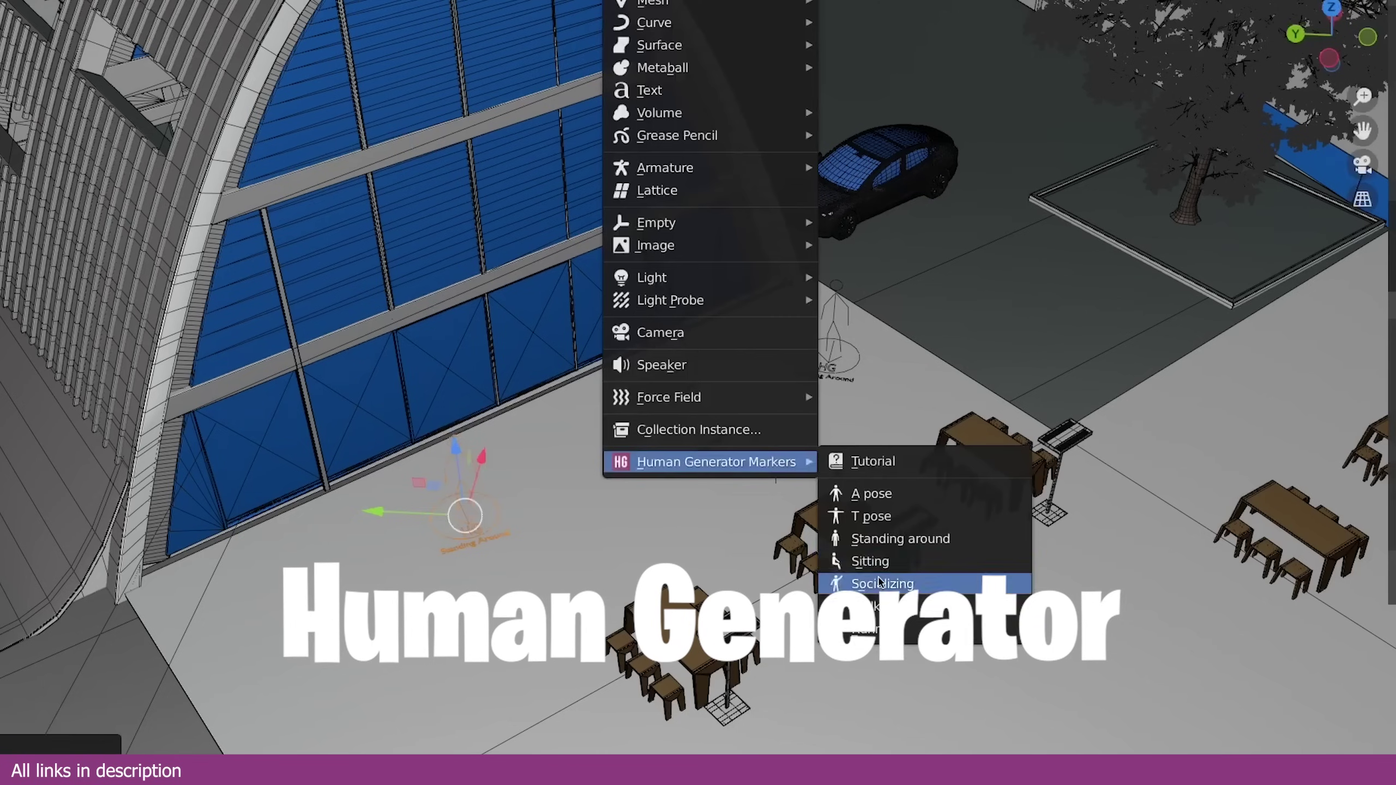
left_click(858, 581)
key("r")
key("z")
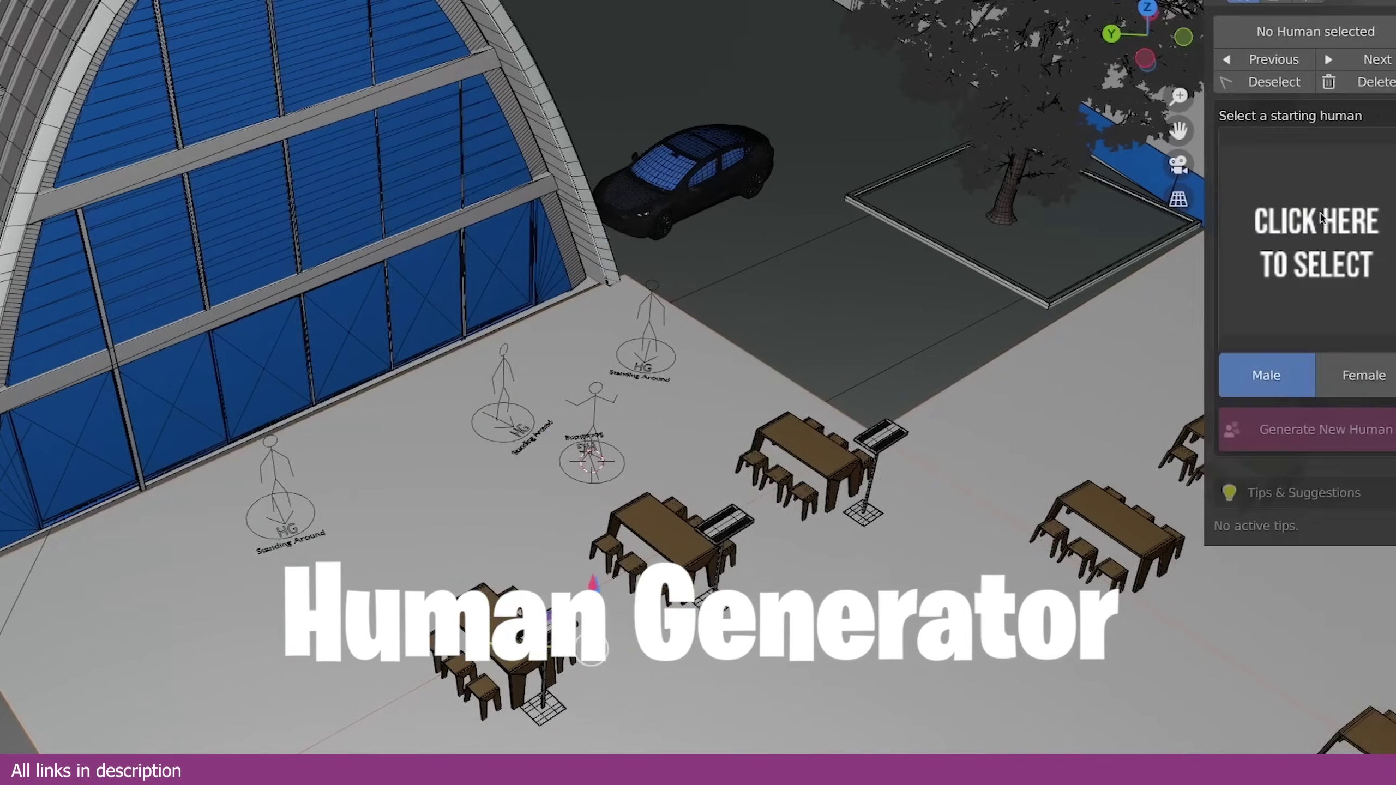
left_click(1263, 3)
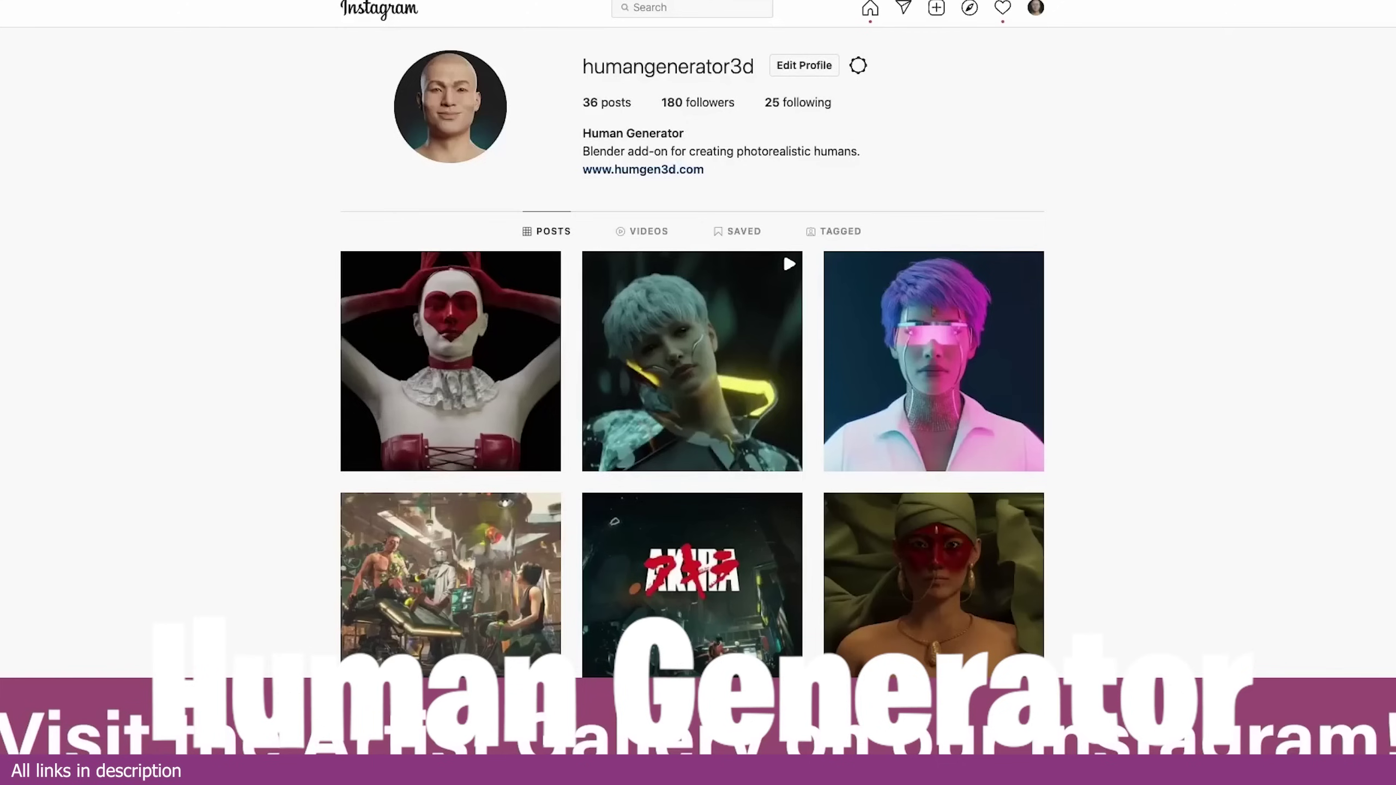
scroll(692, 385, "down", 3)
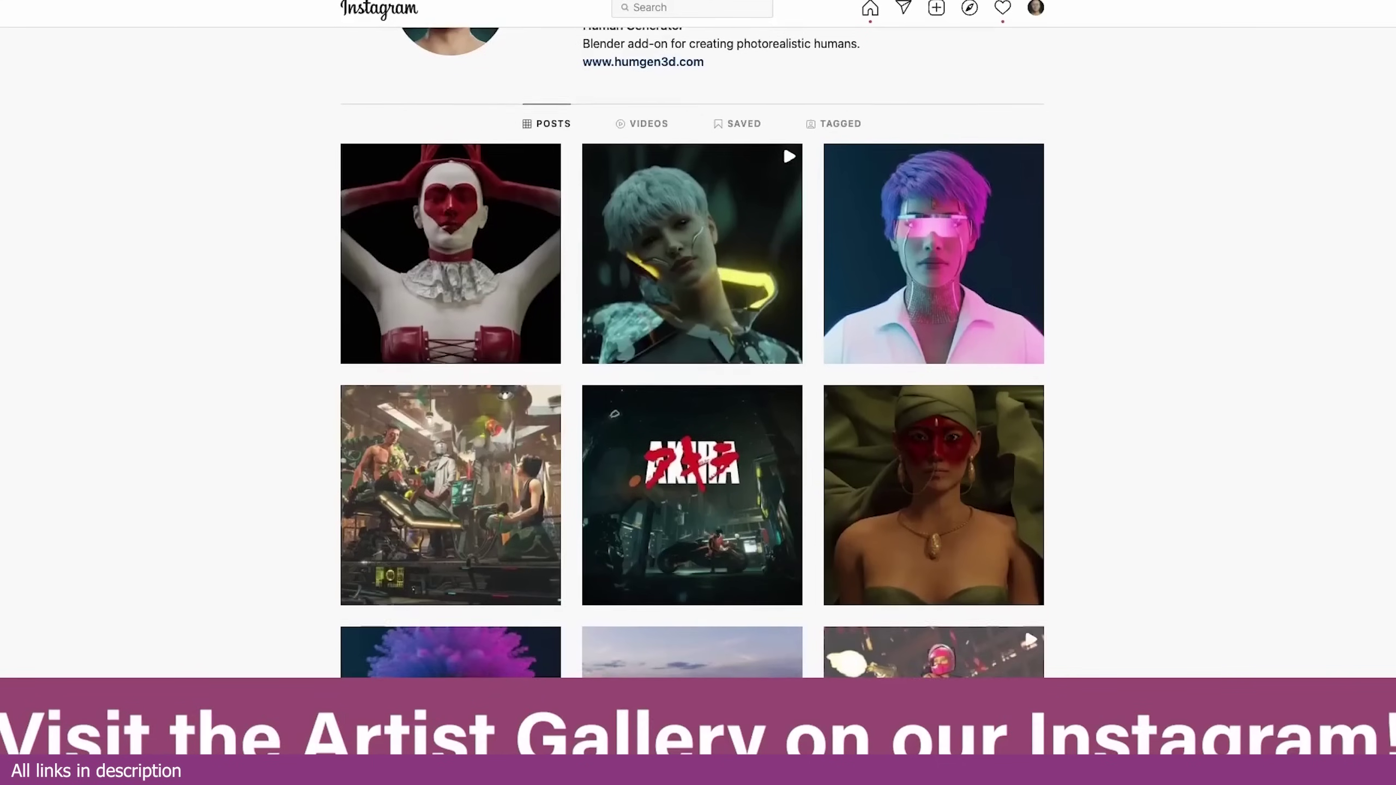